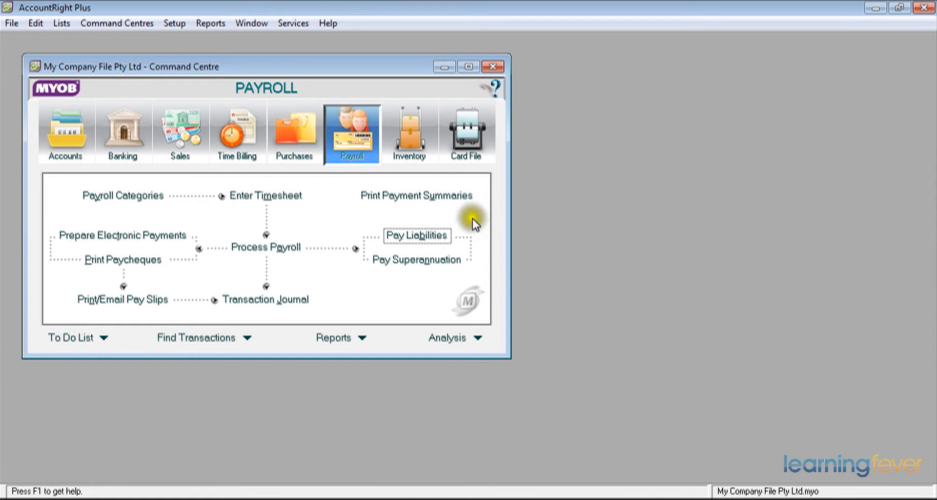
Bring up the Pay Liabilities form from the Payroll Command Centre
{"action": "left_click", "coordinate": [439, 242]}
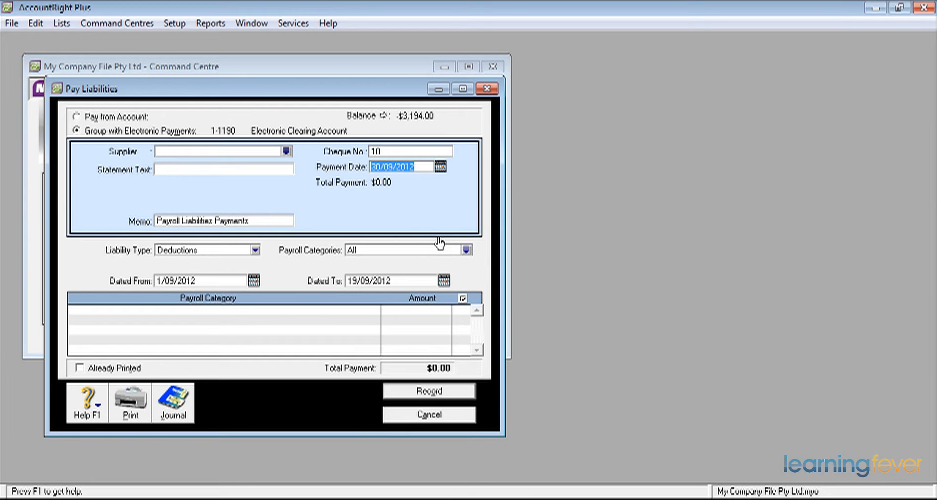
Choose Taxes for 1/07/2012 to 30/09/2012 and mark the $1,321.00 PAYG Withholding liability
{"action": "left_click", "coordinate": [255, 252]}
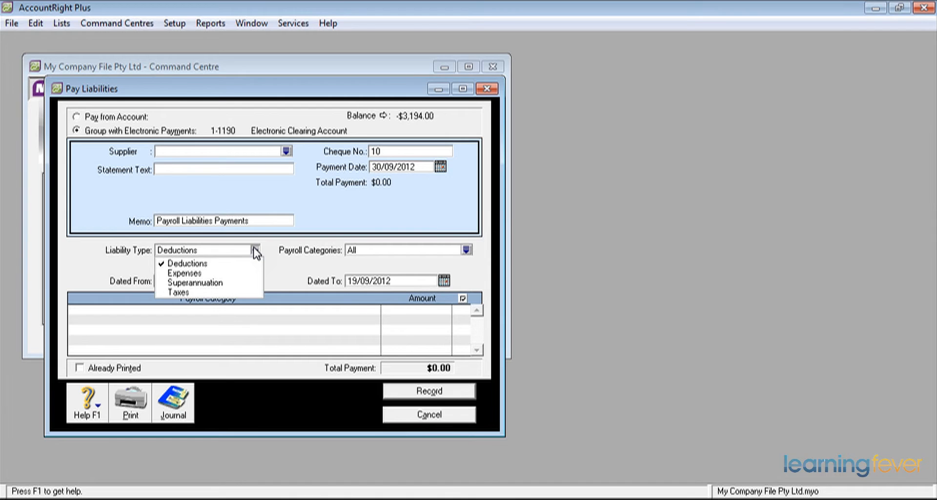
{"action": "left_click", "coordinate": [233, 290]}
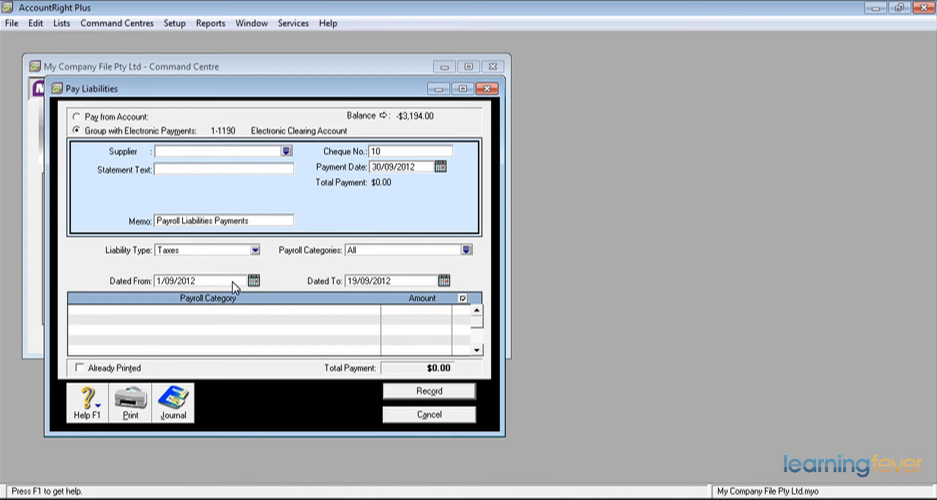
{"action": "left_click", "coordinate": [232, 282]}
{"action": "type", "text": "1/07/2012"}
{"action": "key", "text": "Tab"}
{"action": "left_click", "coordinate": [410, 285]}
{"action": "type", "text": "30/09/2012"}
{"action": "key", "text": "Tab"}
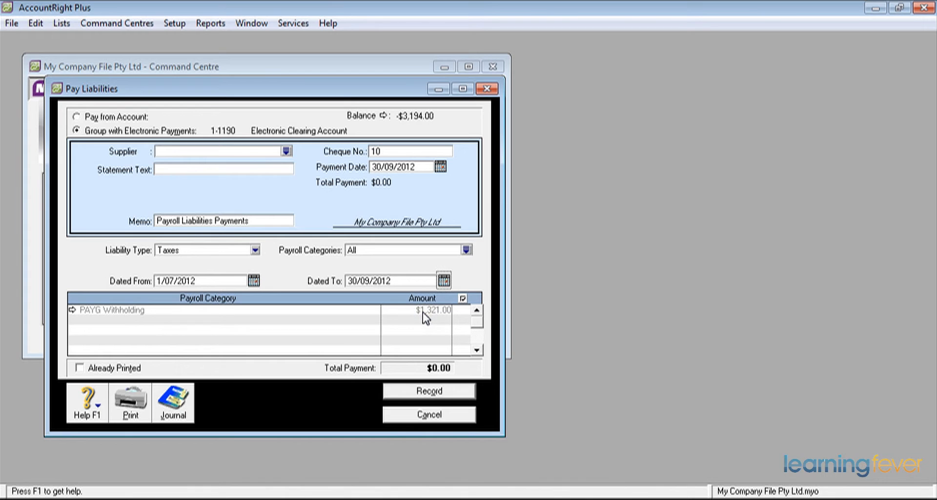
{"action": "left_click", "coordinate": [464, 308]}
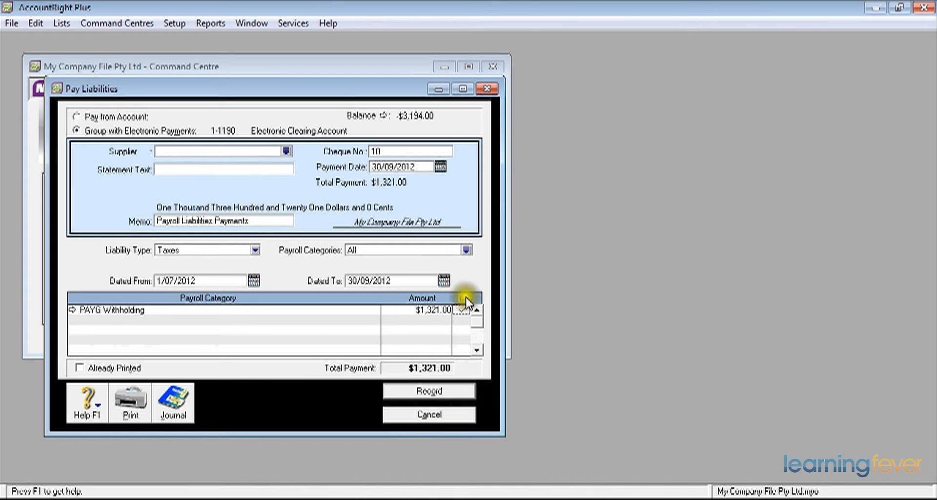
Make the $1,321.00 payment out to supplier ATO and record it
{"action": "left_click", "coordinate": [220, 153]}
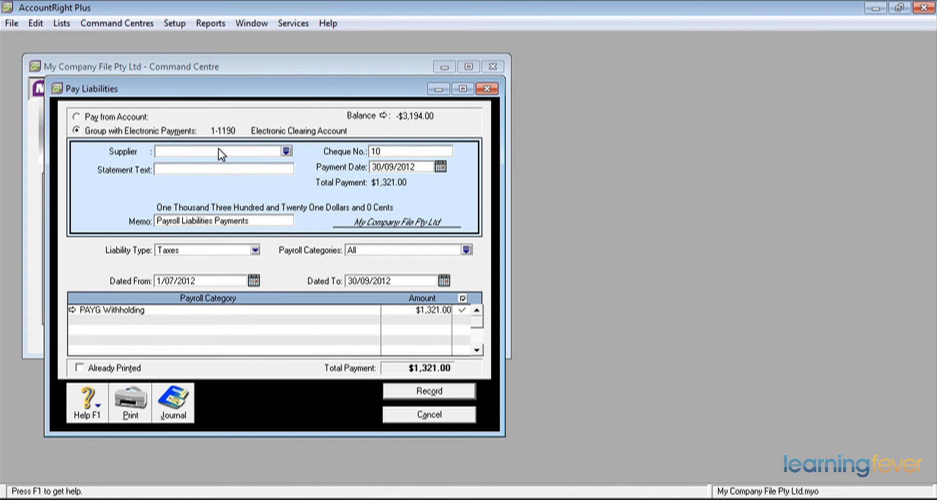
{"action": "type", "text": "ATo"}
{"action": "key", "text": "Tab"}
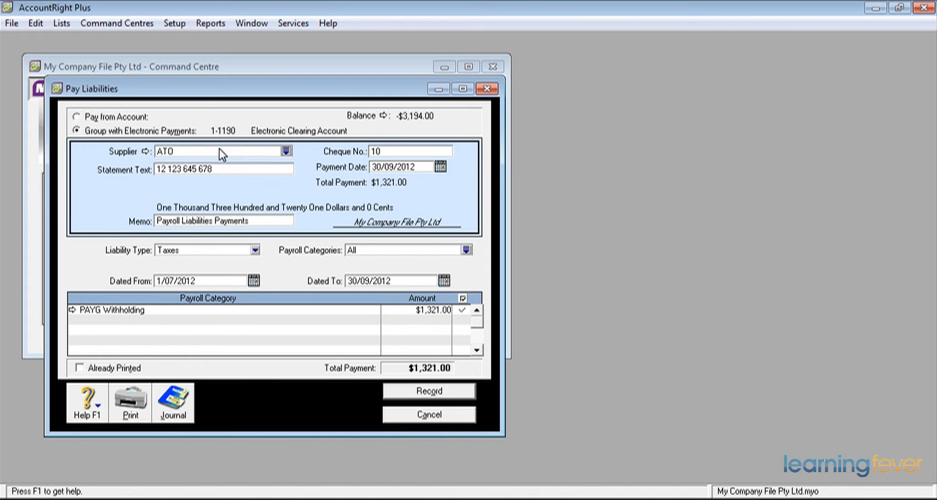
{"action": "left_click", "coordinate": [420, 391]}
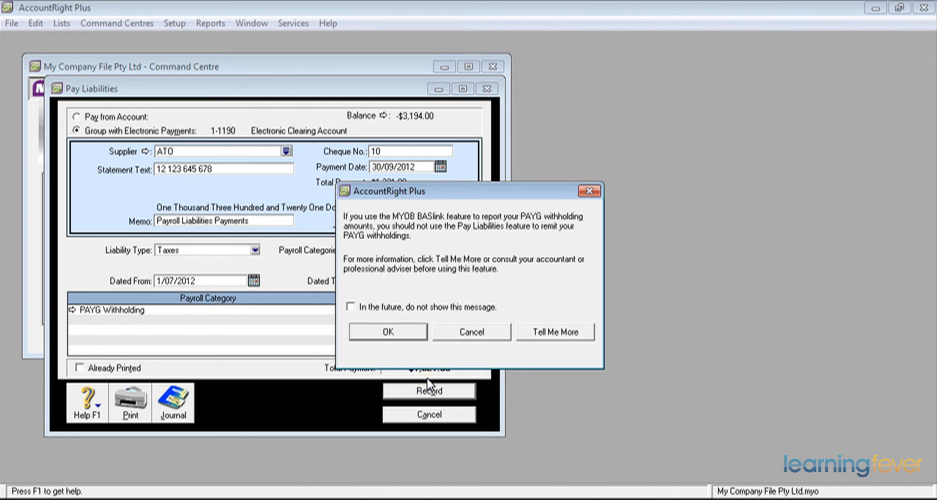
Accept the BASlink warning so the ATO payment is recorded
{"action": "left_click", "coordinate": [388, 333]}
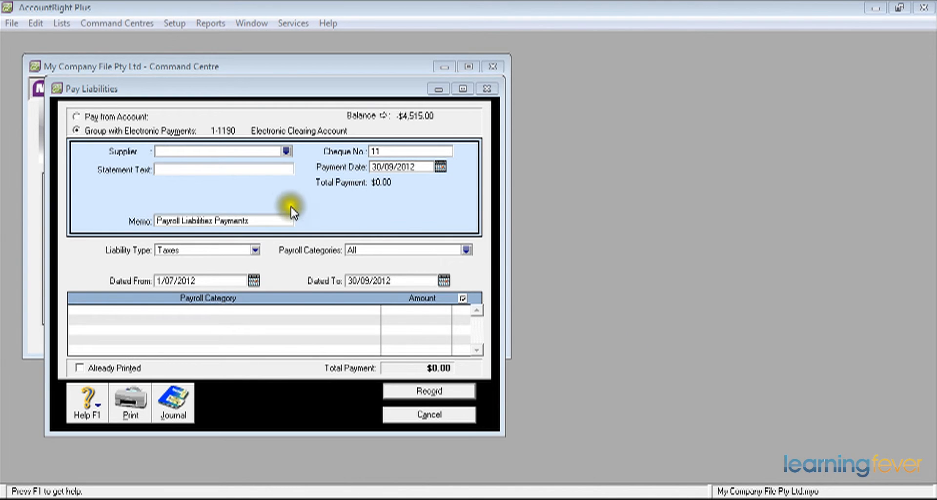
Choose Deductions as the liability type and mark the $30.00 Christmas deduction
{"action": "left_click", "coordinate": [255, 250]}
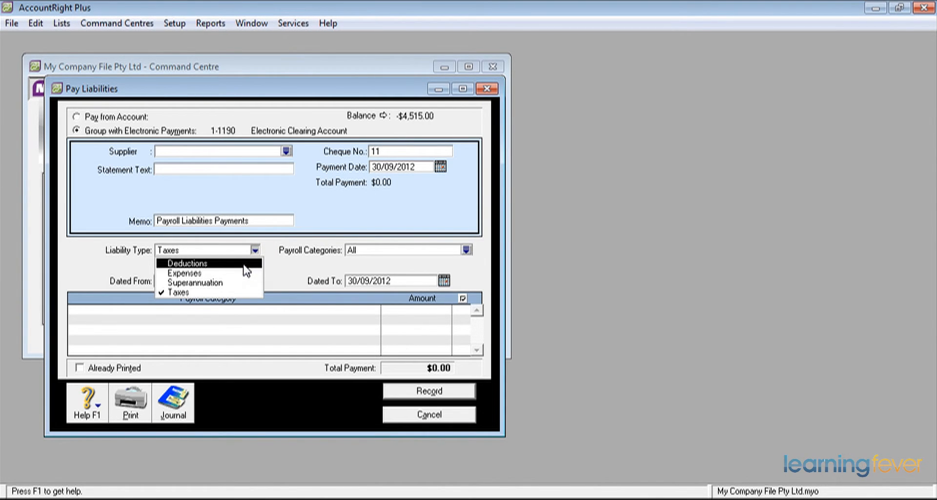
{"action": "left_click", "coordinate": [243, 265]}
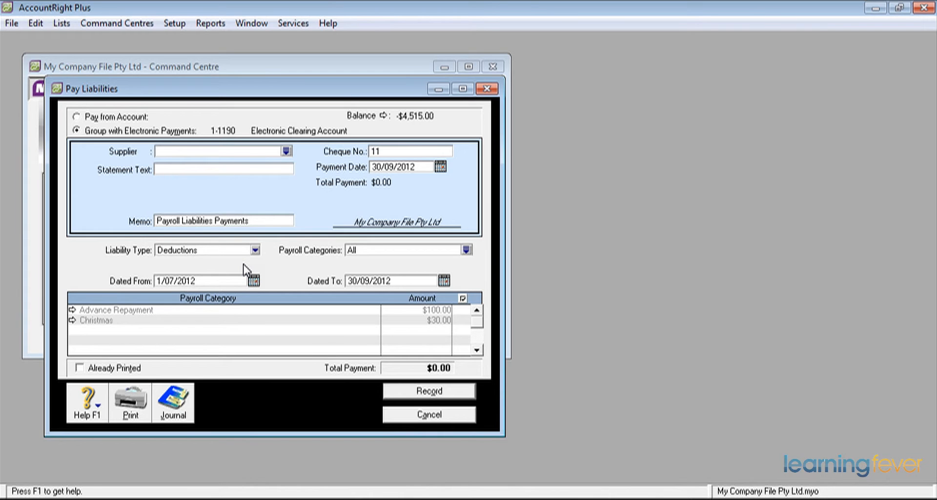
{"action": "left_click", "coordinate": [466, 321]}
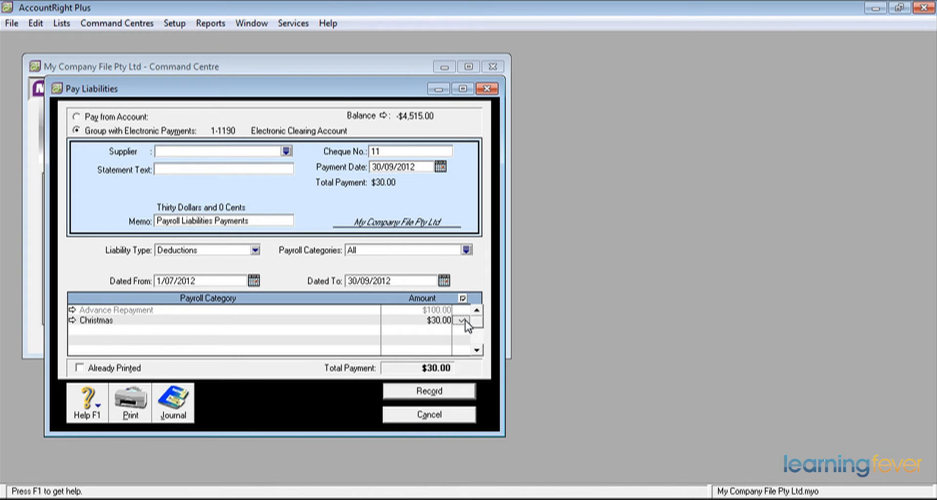
Pay the $30.00 Christmas deduction to Savings Account Christmas and record it
{"action": "left_click", "coordinate": [286, 152]}
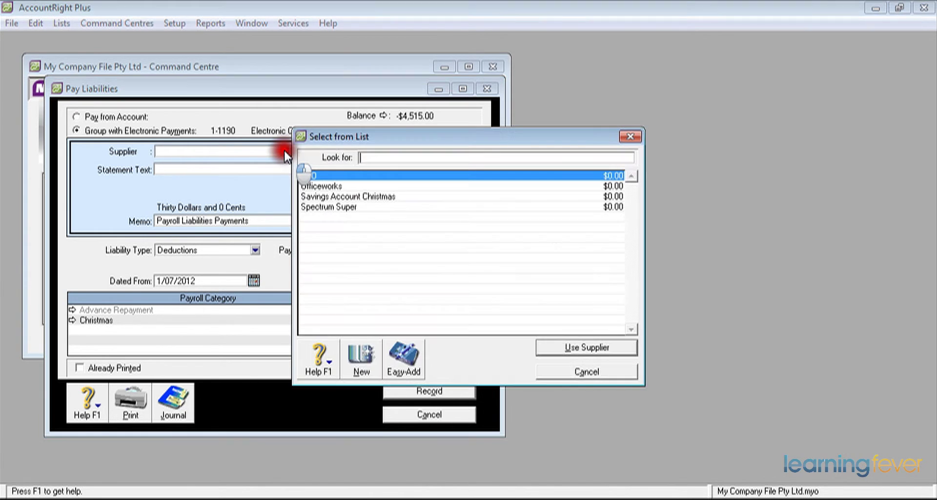
{"action": "left_click", "coordinate": [320, 196]}
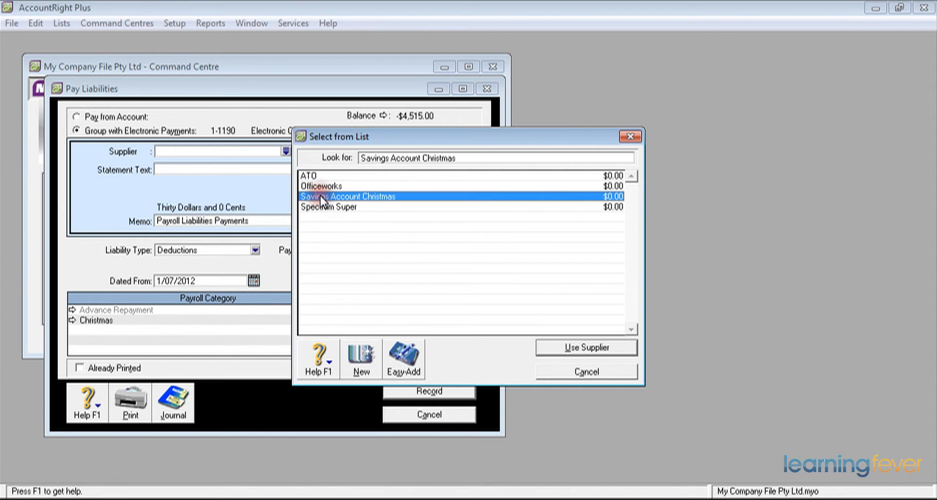
{"action": "left_click", "coordinate": [570, 352]}
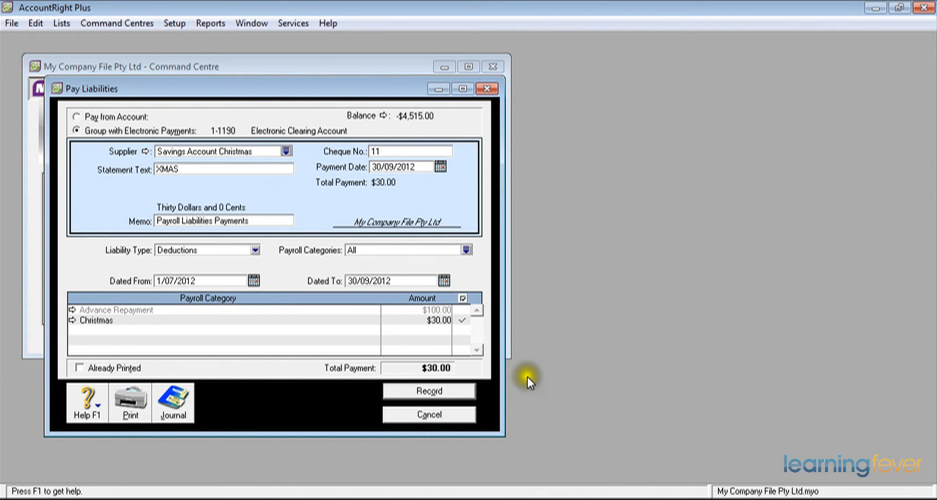
{"action": "left_click", "coordinate": [456, 389]}
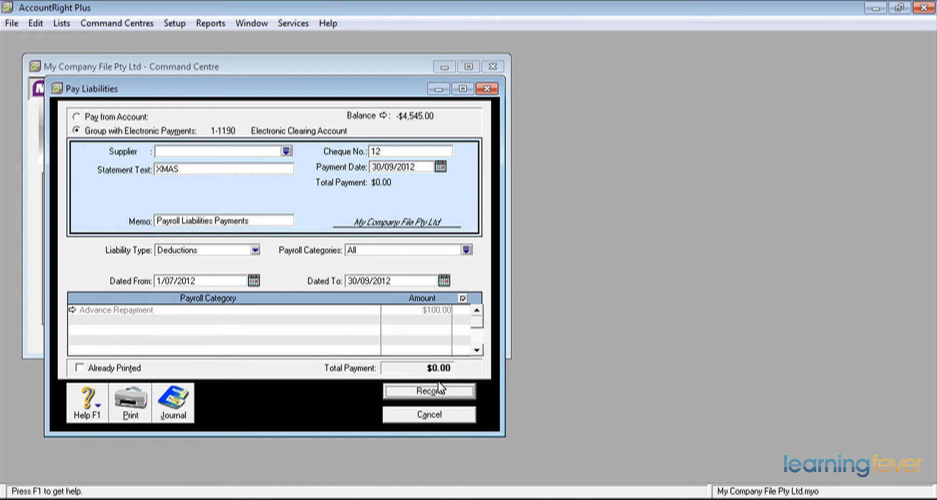
Cancel out of the Pay Liabilities form back to the Payroll Command Centre
{"action": "left_click", "coordinate": [432, 415]}
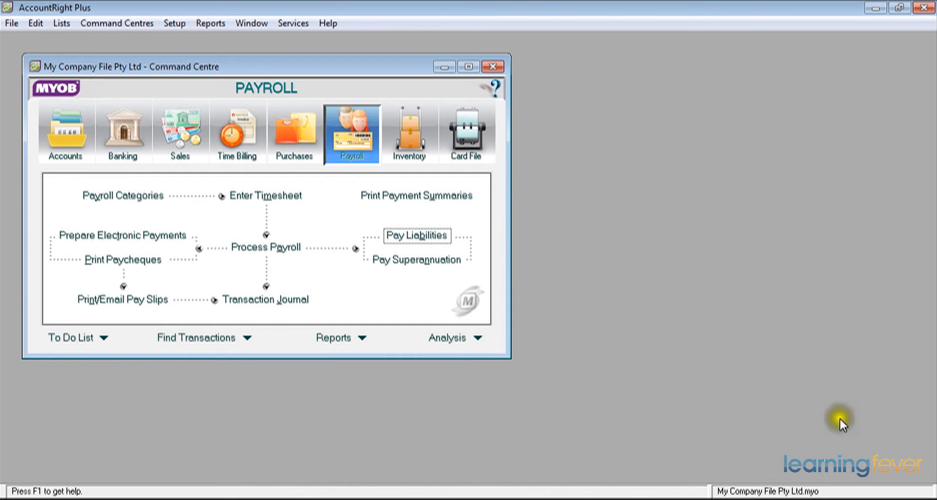
List Superannuation liabilities to Spectrum Super dated 1/07/2012 to 30/09/2012
{"action": "left_click", "coordinate": [414, 237]}
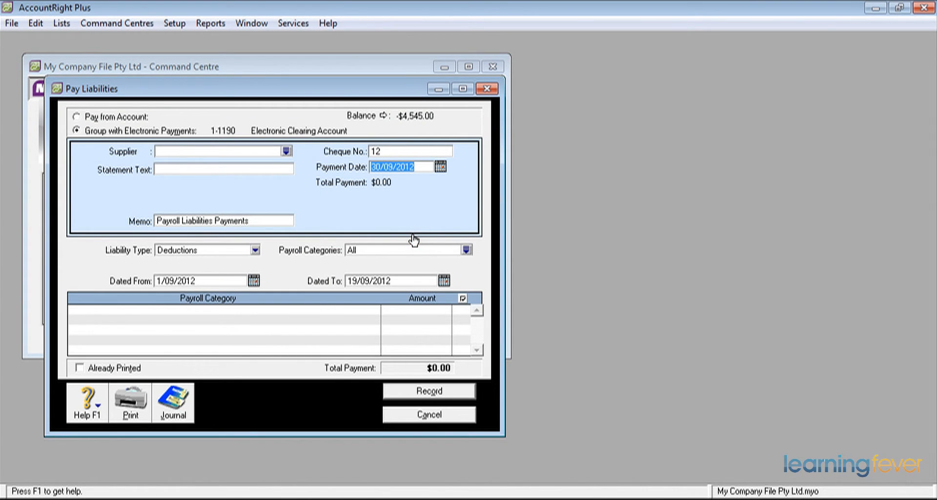
{"action": "left_click", "coordinate": [255, 250]}
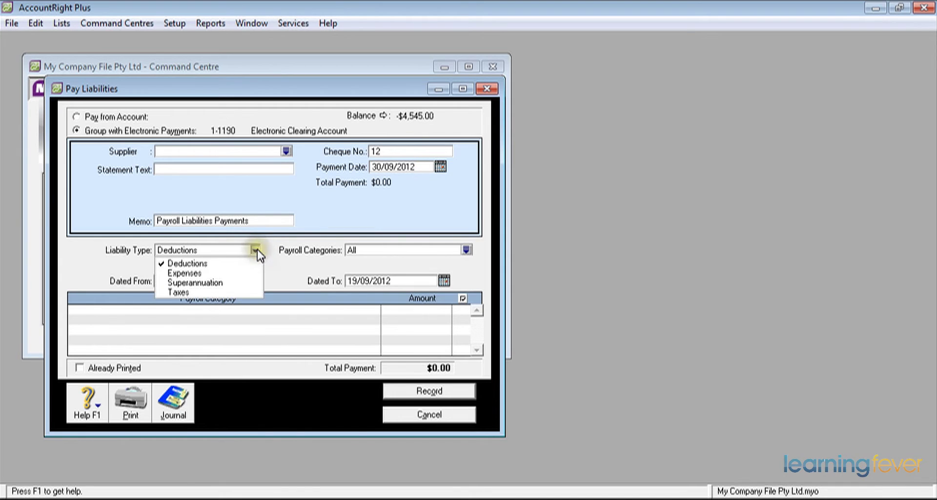
{"action": "left_click", "coordinate": [241, 285]}
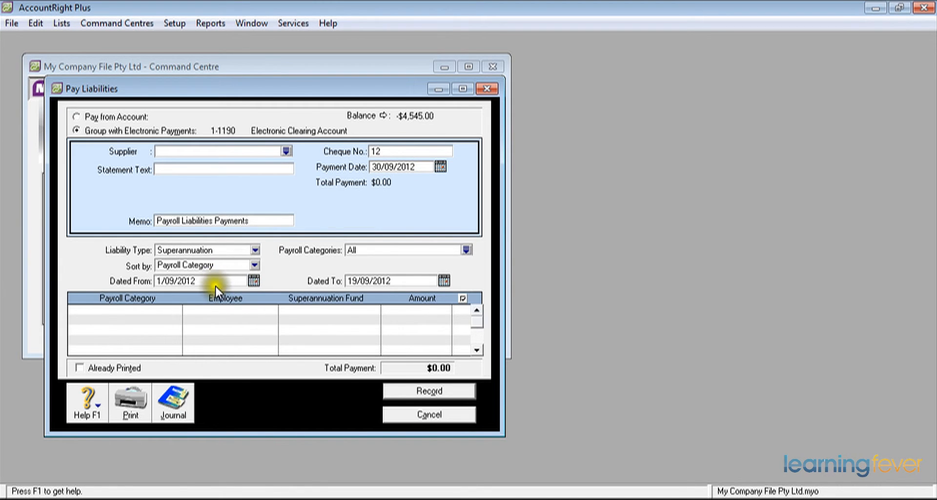
{"action": "left_click", "coordinate": [218, 283]}
{"action": "type", "text": "1"}
{"action": "type", "text": "/7"}
{"action": "key", "text": "Tab"}
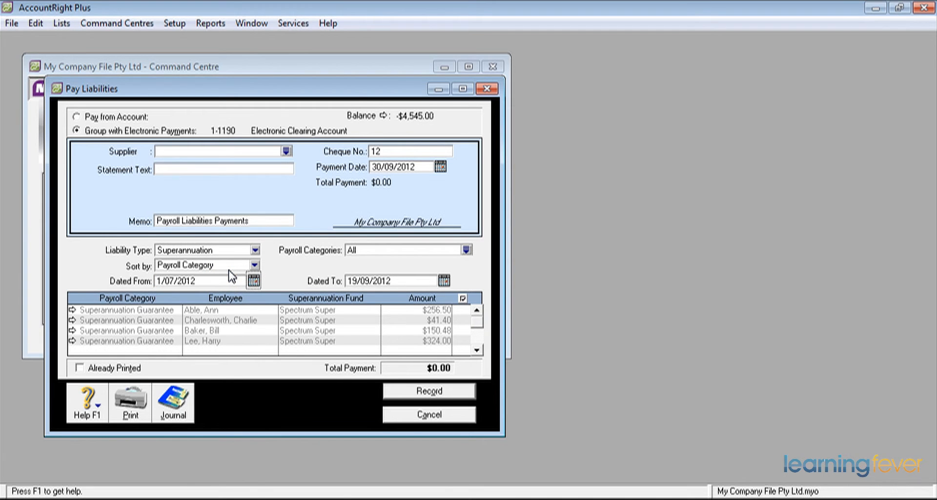
{"action": "key", "text": "Tab"}
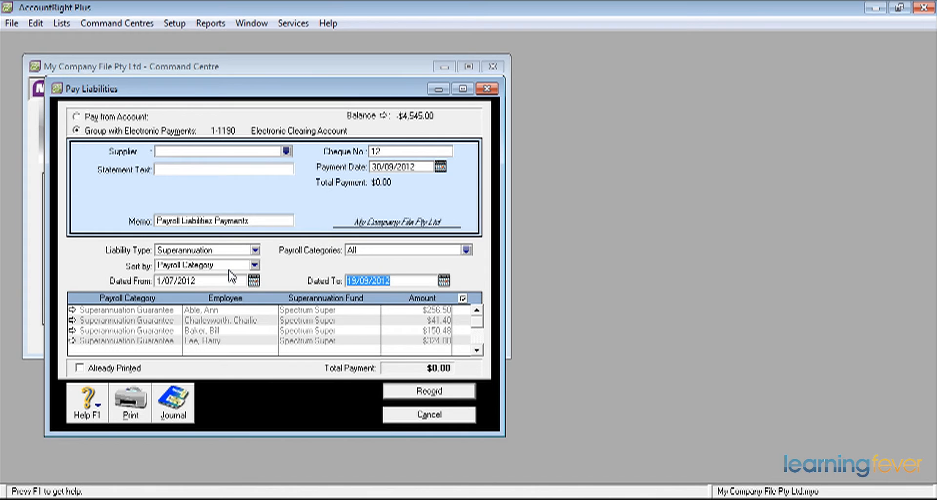
{"action": "type", "text": "30/09"}
{"action": "key", "text": "Tab"}
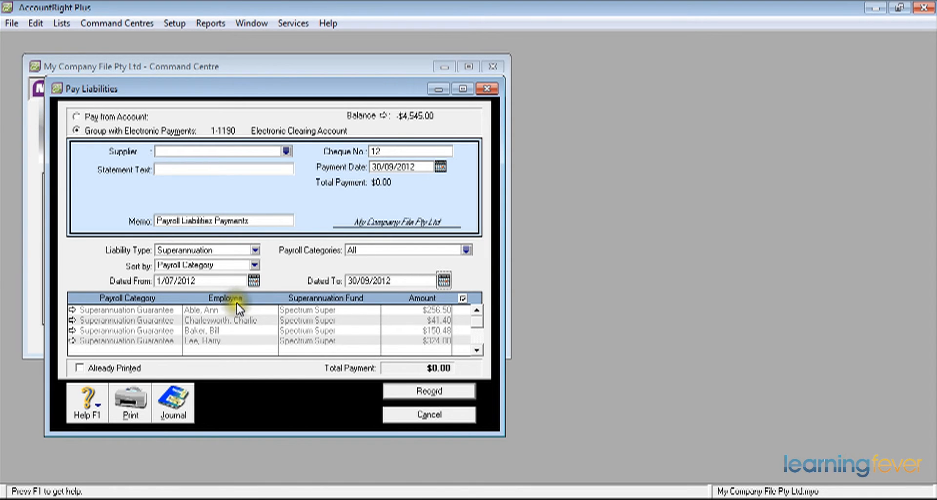
Tick every Spectrum Super liability line so the payment totals $772.38
{"action": "left_click", "coordinate": [461, 303]}
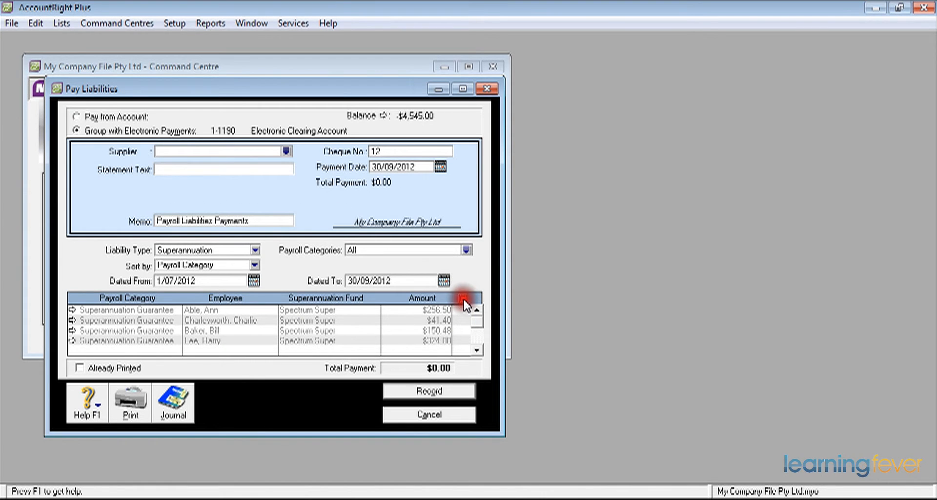
{"action": "left_click", "coordinate": [461, 299]}
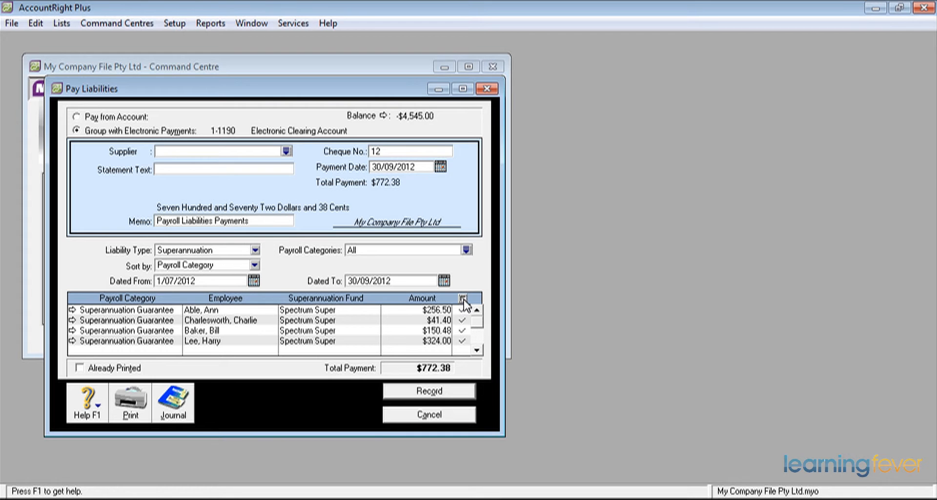
Choose Spectrum Super from the supplier list as the payee of the $772.38 payment
{"action": "left_click", "coordinate": [272, 145]}
{"action": "left_click", "coordinate": [283, 150]}
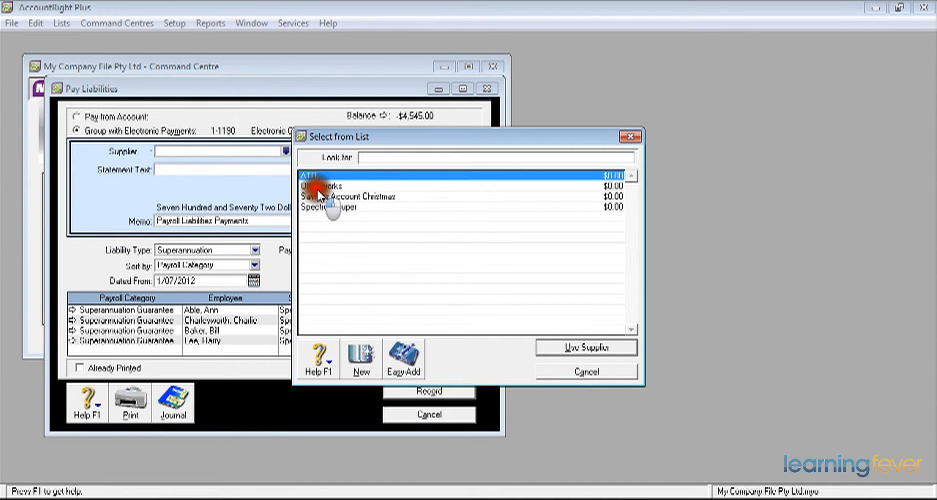
{"action": "left_click", "coordinate": [321, 206]}
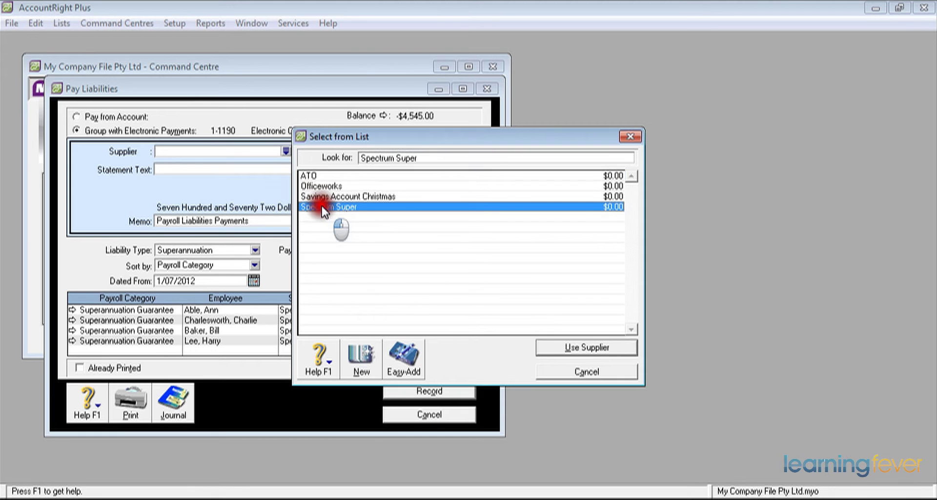
{"action": "left_click", "coordinate": [585, 350]}
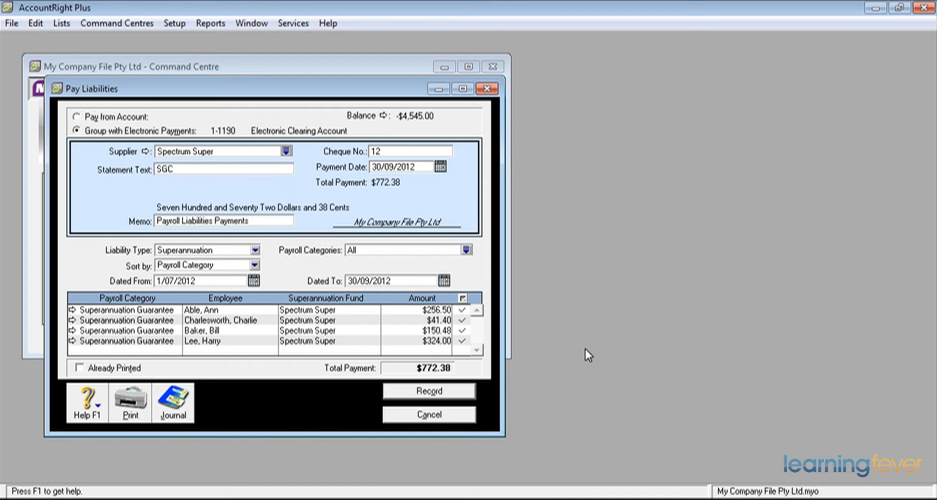
Record the $772.38 superannuation payment, leaving a blank form for cheque 13
{"action": "left_click", "coordinate": [441, 393]}
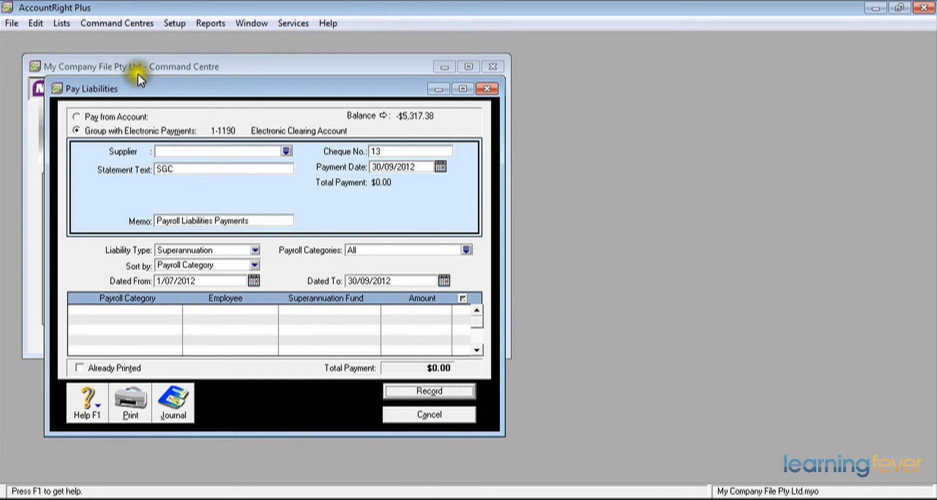
From Index to Reports, customise the Payroll Accrual by Fund Summary report for 1/07/2012–30/09/2012
{"action": "left_click", "coordinate": [211, 24]}
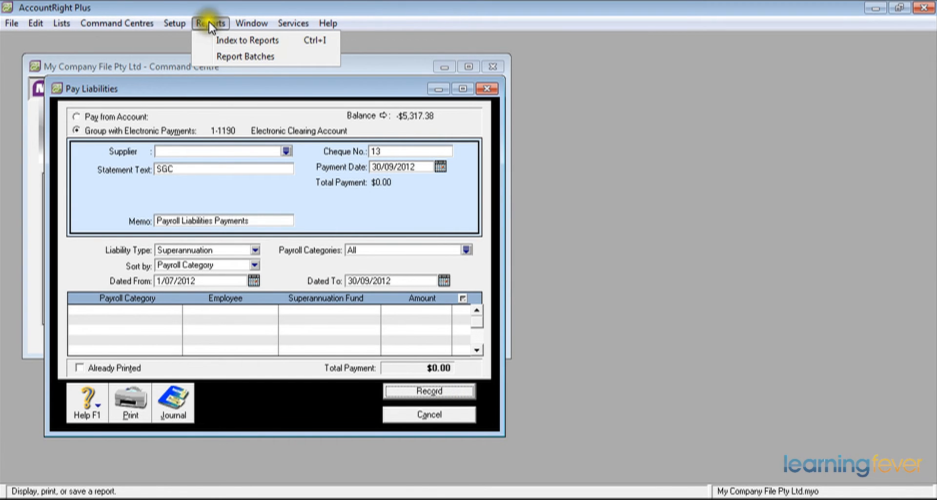
{"action": "left_click", "coordinate": [244, 41]}
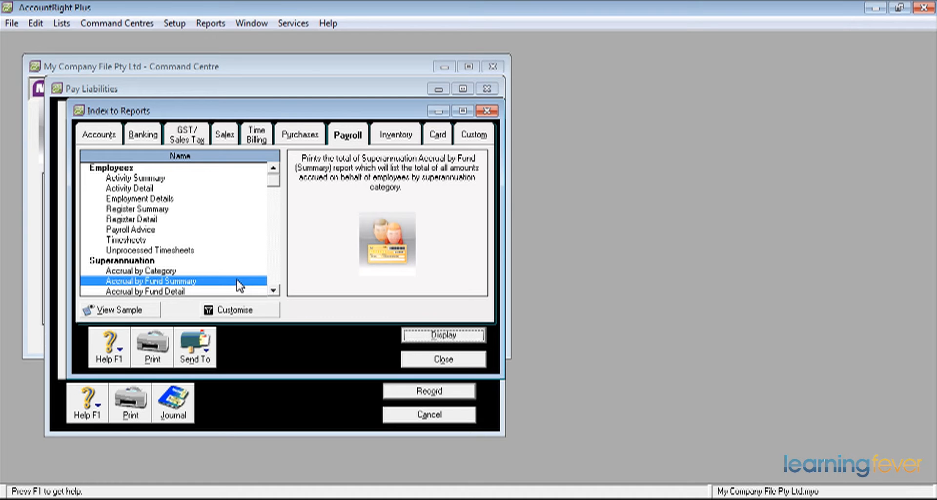
{"action": "left_click", "coordinate": [238, 311]}
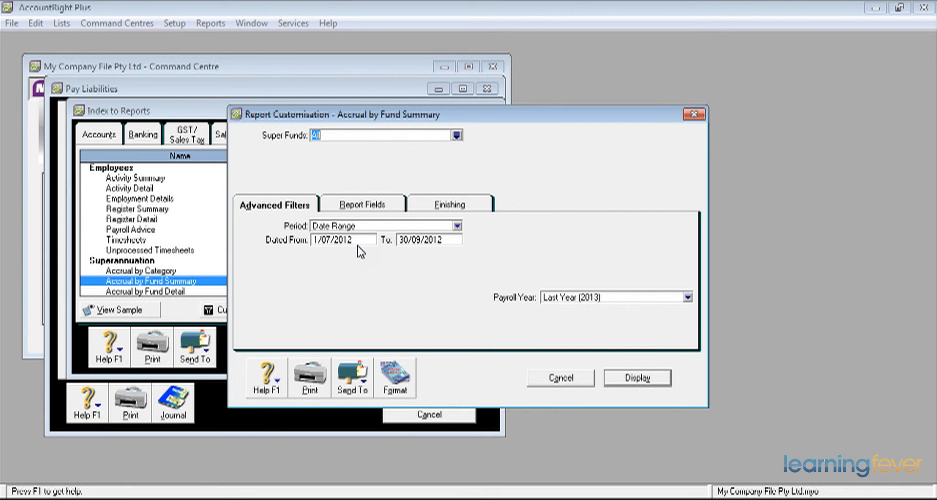
Display the report, enlarge its window and scroll to the $772.38 Spectrum Super fund total
{"action": "left_click", "coordinate": [648, 378]}
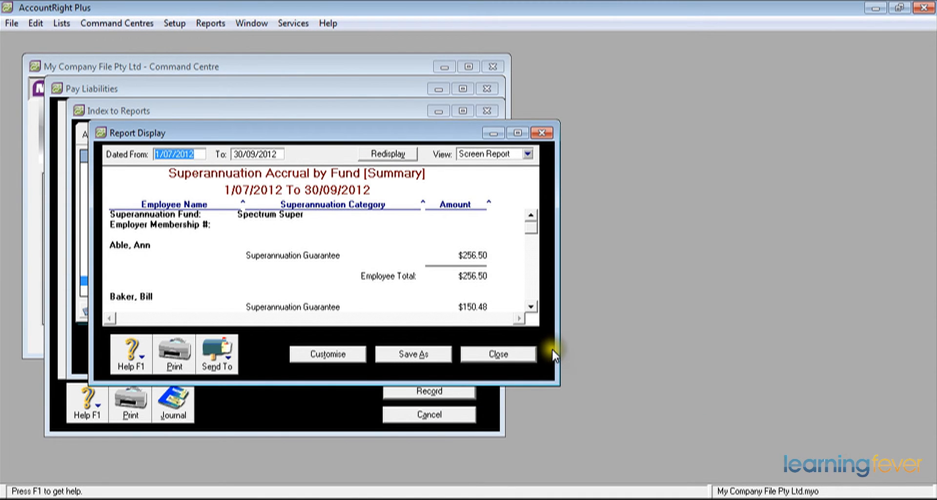
{"action": "left_click_drag", "start_coordinate": [557, 349], "coordinate": [745, 370]}
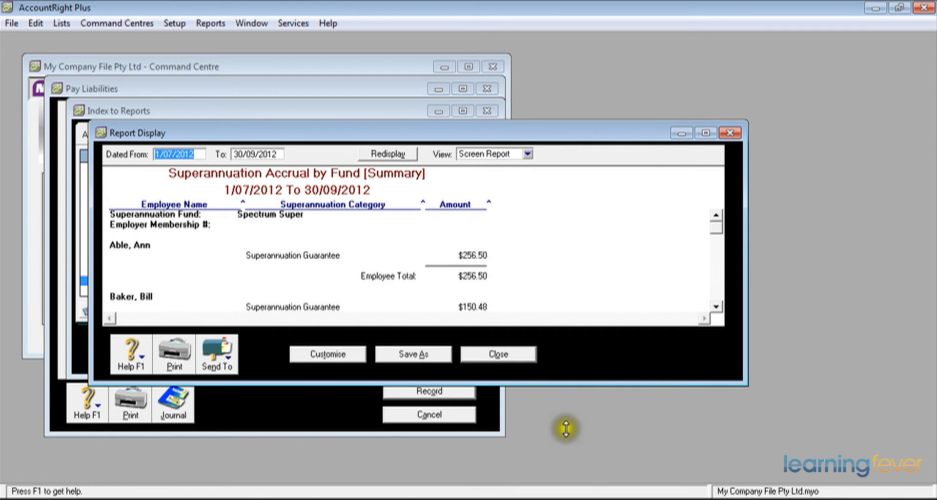
{"action": "left_click_drag", "start_coordinate": [573, 478], "coordinate": [577, 478]}
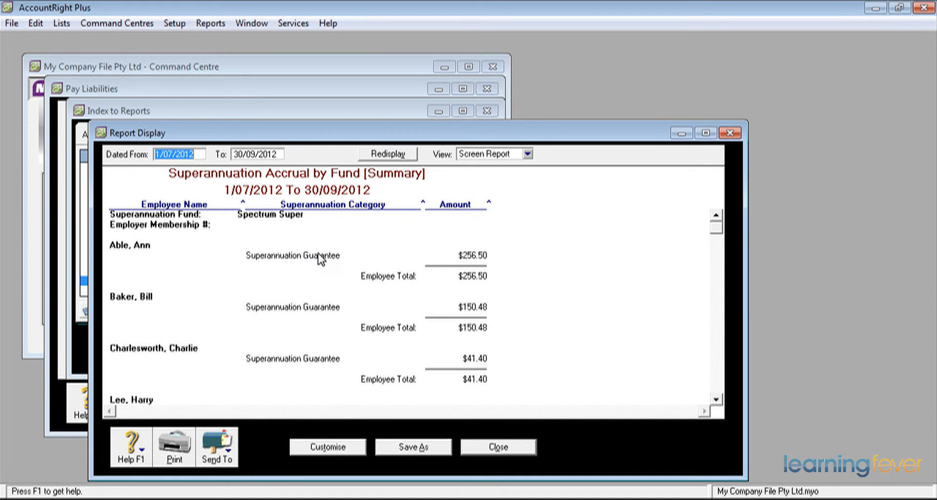
{"action": "left_click", "coordinate": [716, 400]}
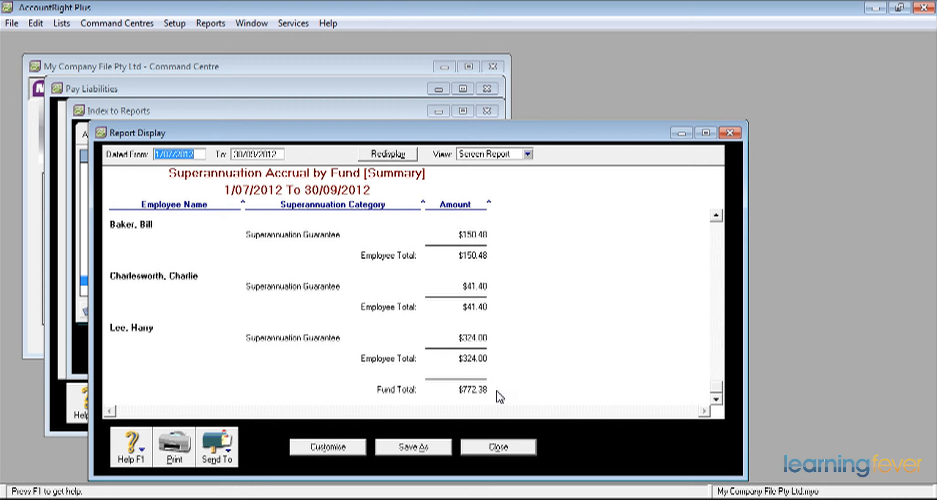
Close the report, the reports index and the Pay Liabilities form to reach the Payroll Command Centre
{"action": "left_click", "coordinate": [511, 445]}
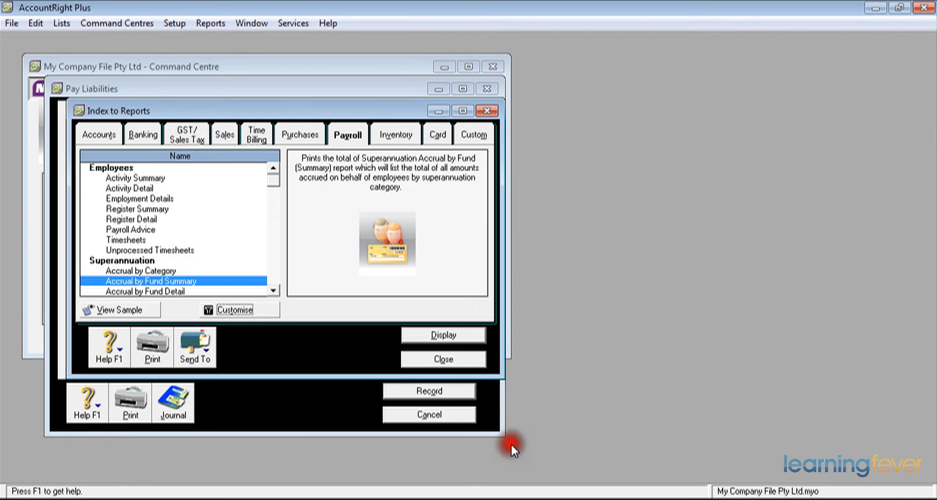
{"action": "left_click", "coordinate": [455, 359]}
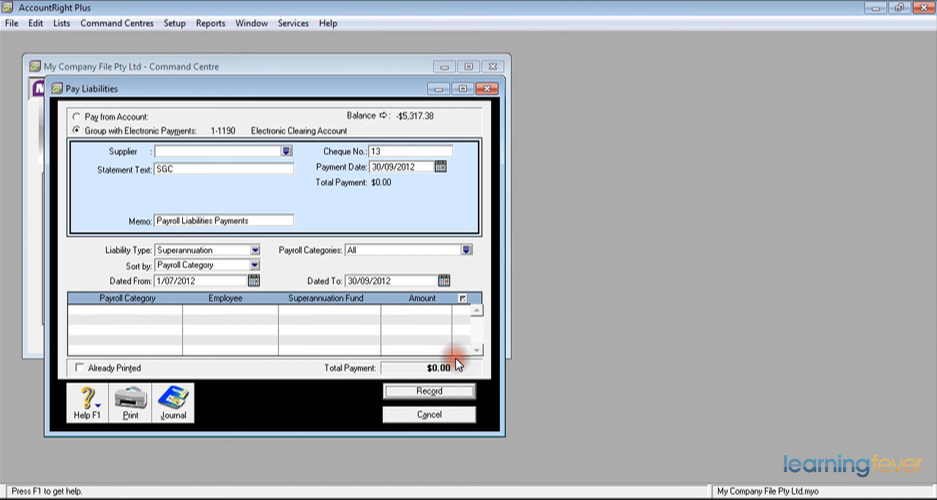
{"action": "left_click", "coordinate": [432, 417]}
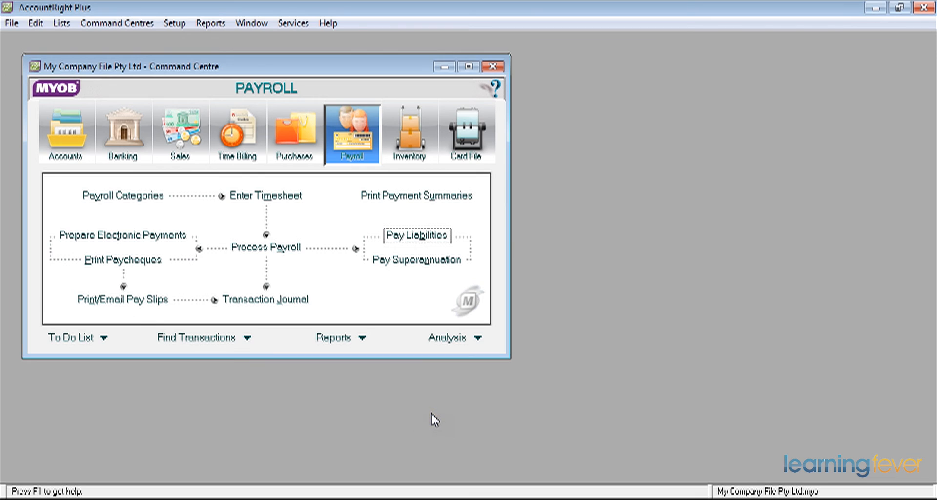